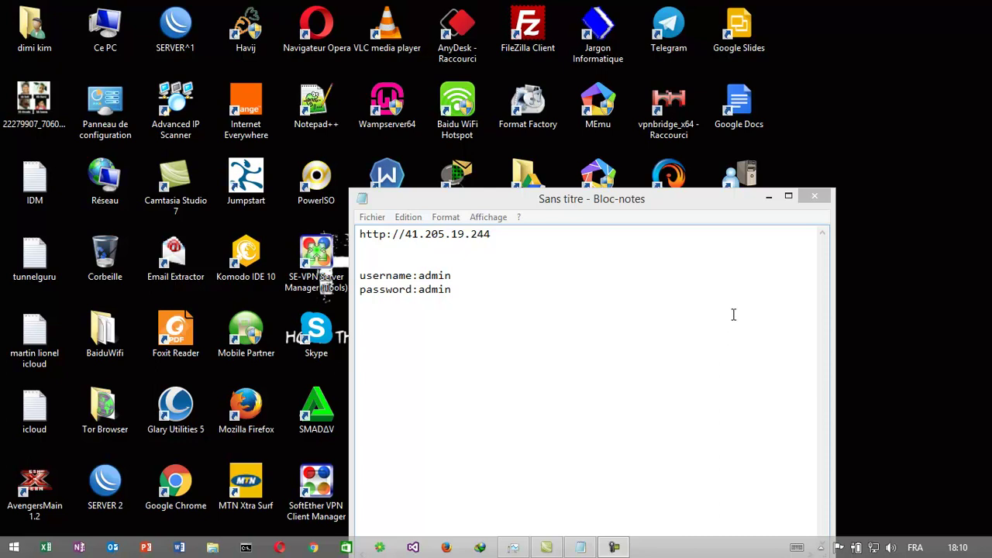
Minimize the Notepad window with the router login note to reveal the desktop
click(763, 199)
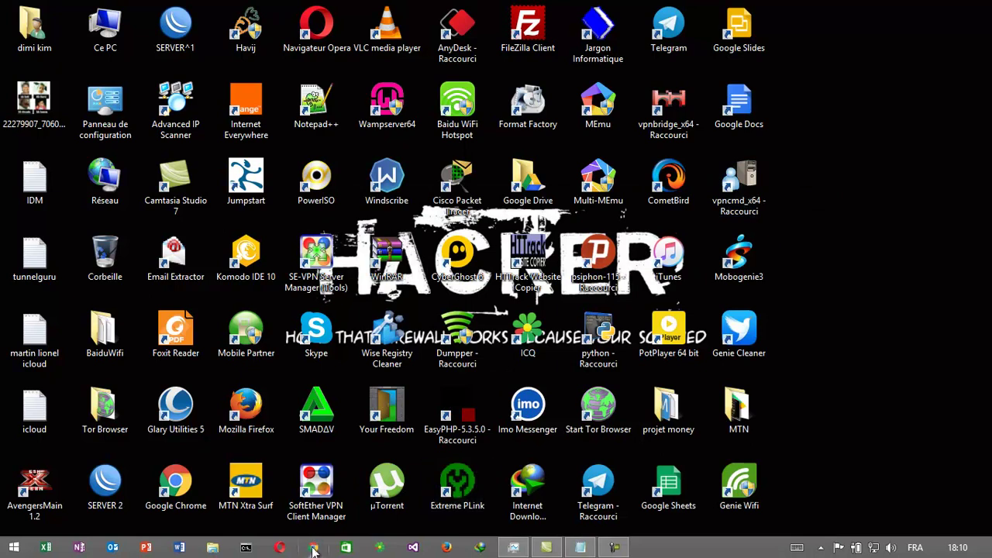
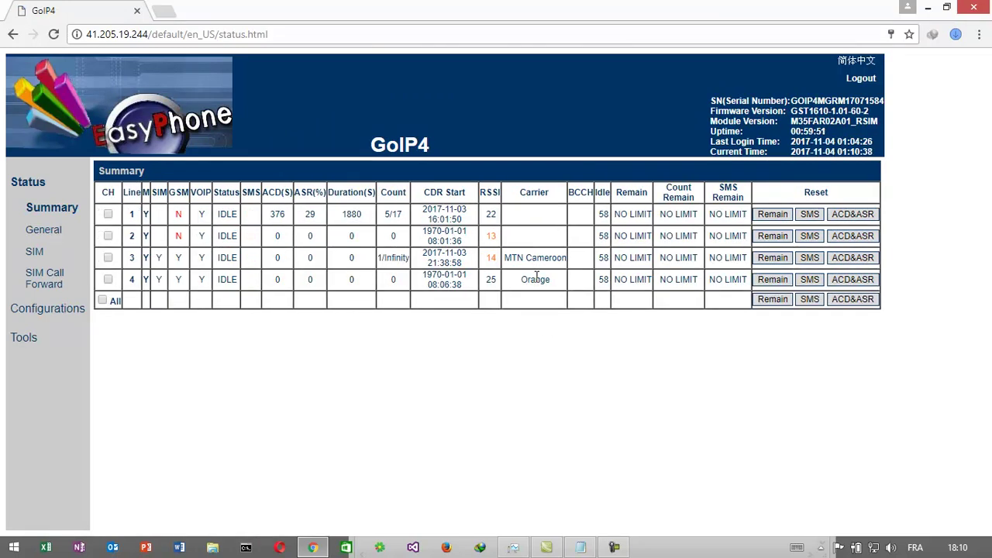
Reload status.html so all four lines show IDLE, then select the text in line 3's count entry
click(515, 35)
key(Return)
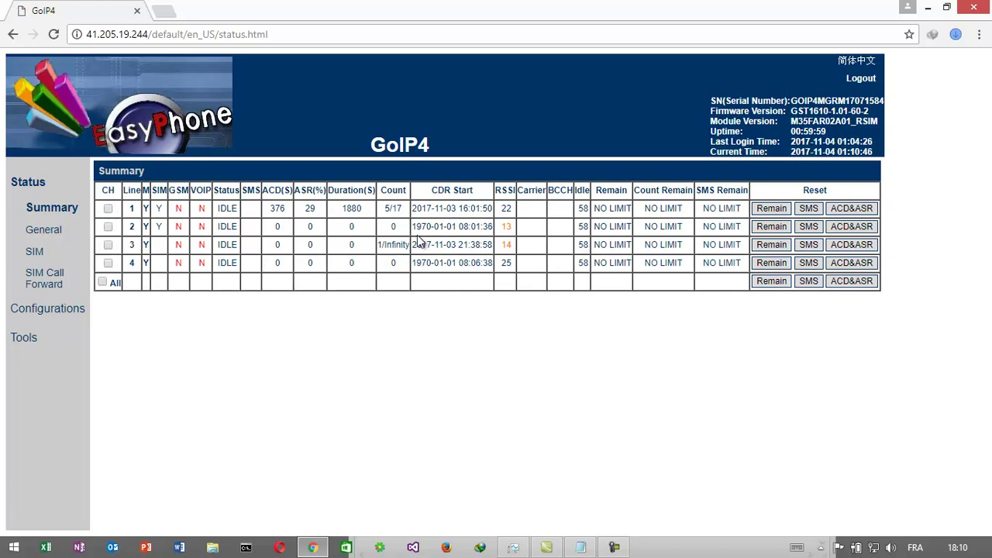
mouse_move(399, 247)
mouse_down()
mouse_move(378, 247)
mouse_move(417, 246)
mouse_up()
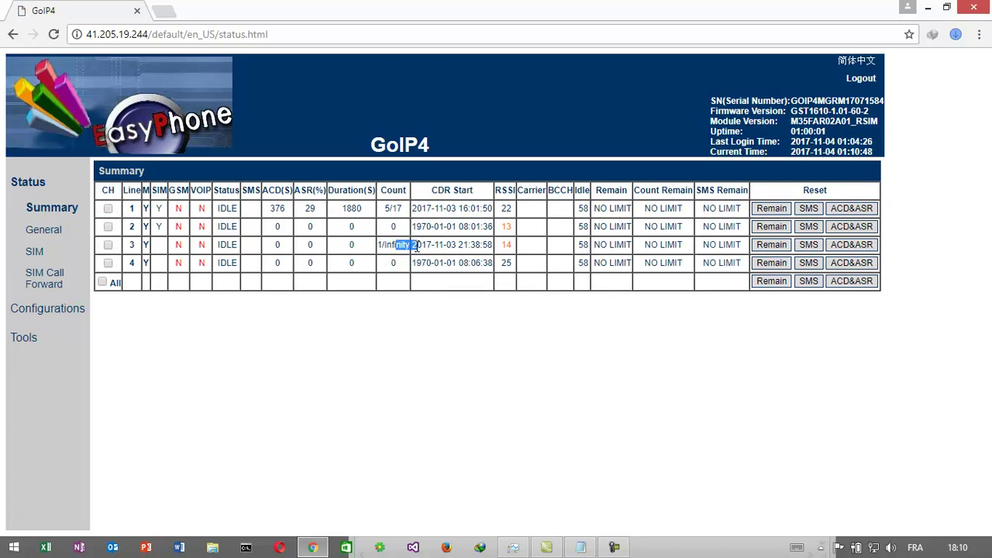
Open the Tools > Get Number page, then place the Notepad cursor below the gateway login details
click(22, 339)
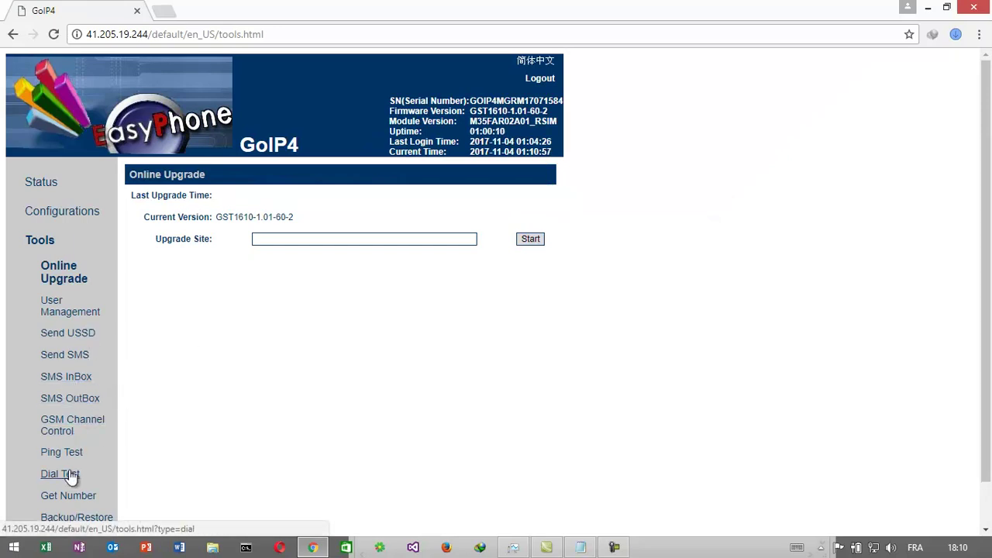
click(69, 496)
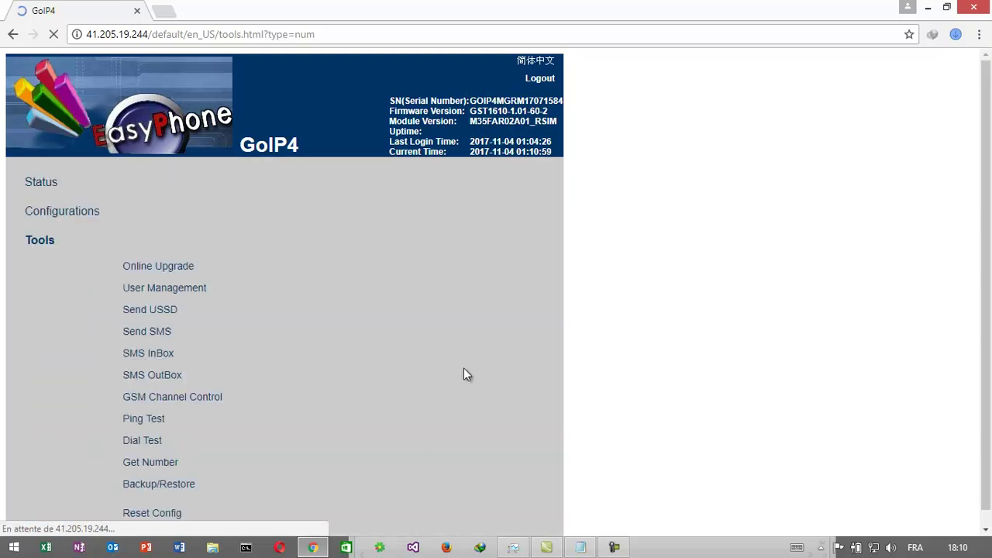
click(579, 547)
click(603, 433)
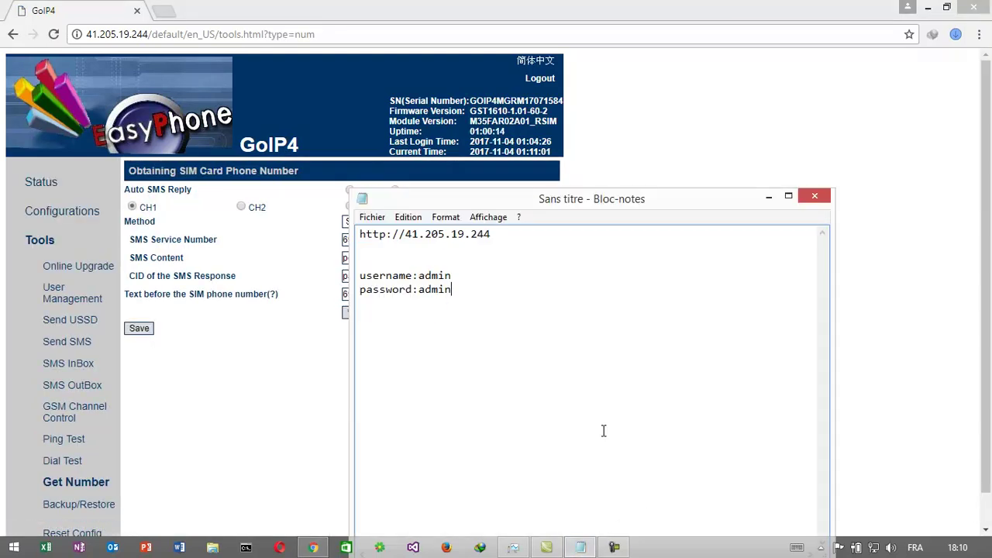
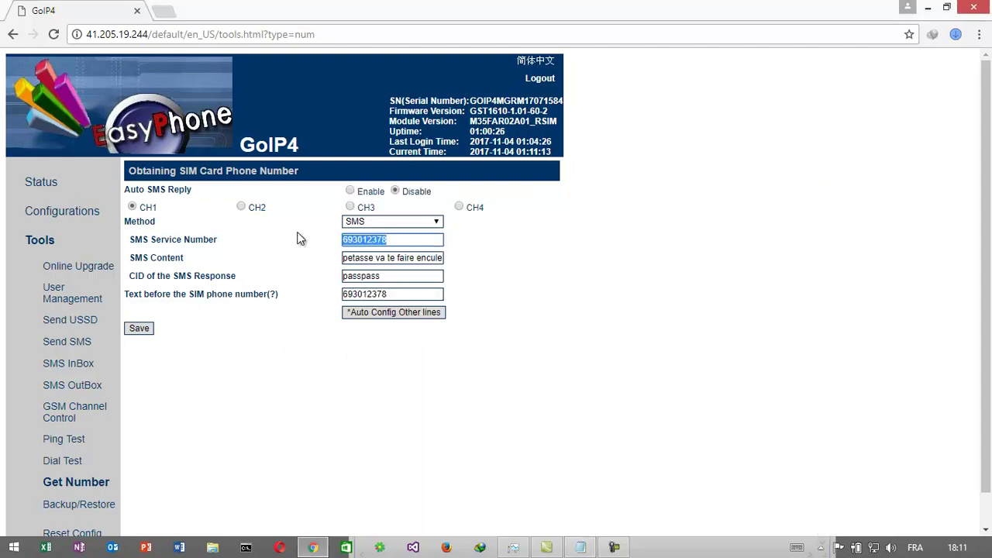
Put the new number into CH1's SMS Service Number and Text before the SIM phone number fields, then save
text(656819340)
drag(403, 294, 283, 296)
text(656819340)
click(139, 328)
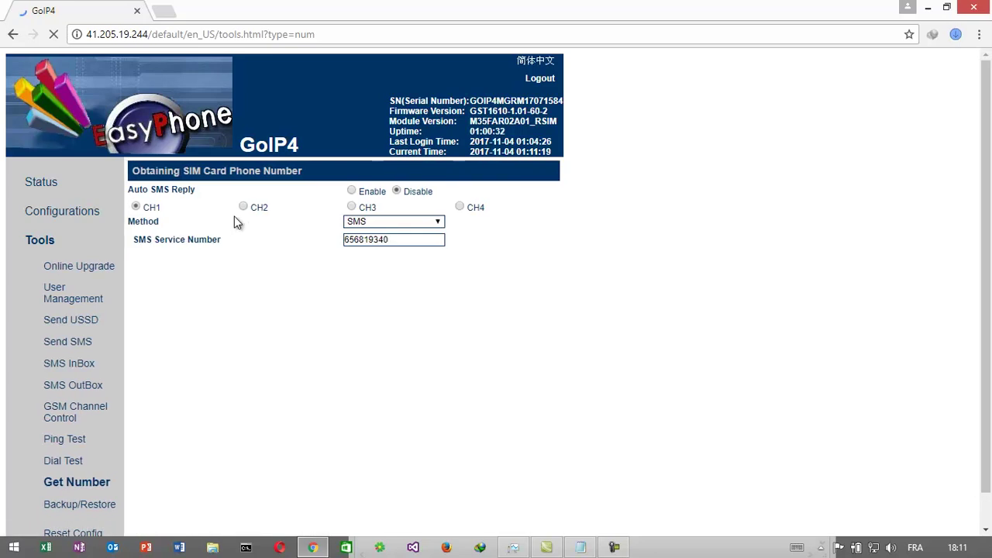
Give CH2 the same new service number and text-before-number value and save, then open CH3's settings
click(241, 207)
drag(401, 239, 294, 256)
text(656819340)
drag(387, 293, 283, 306)
text(656819340)
click(139, 310)
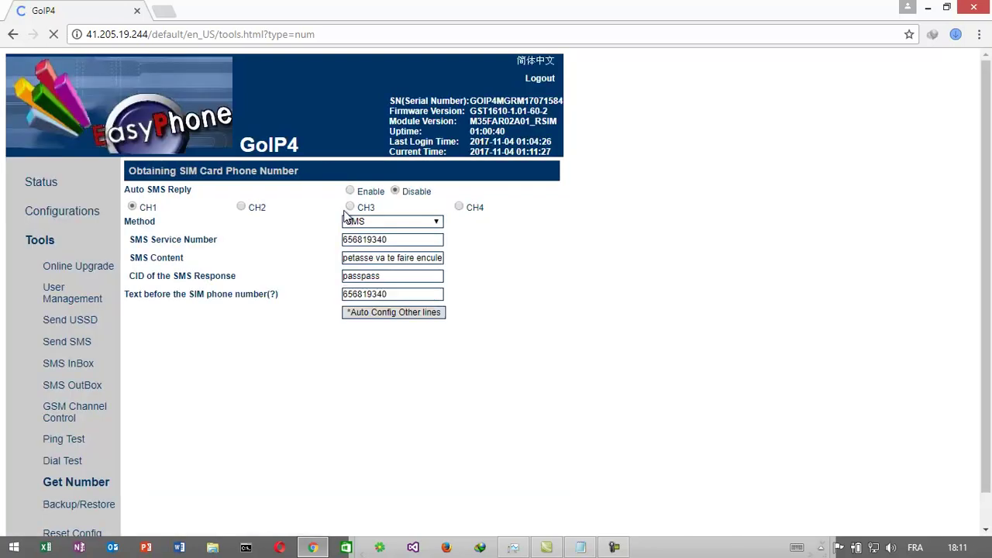
click(350, 206)
drag(403, 240, 367, 254)
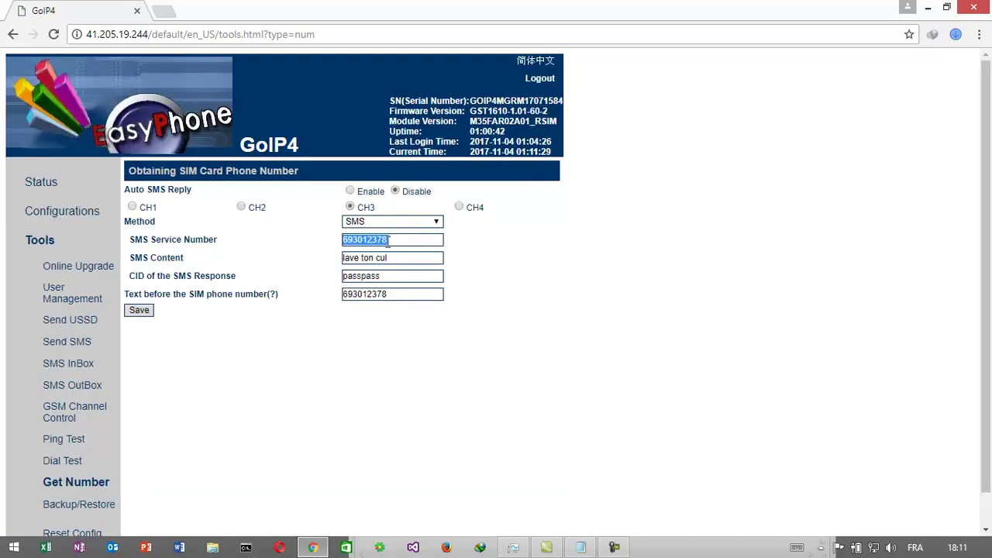
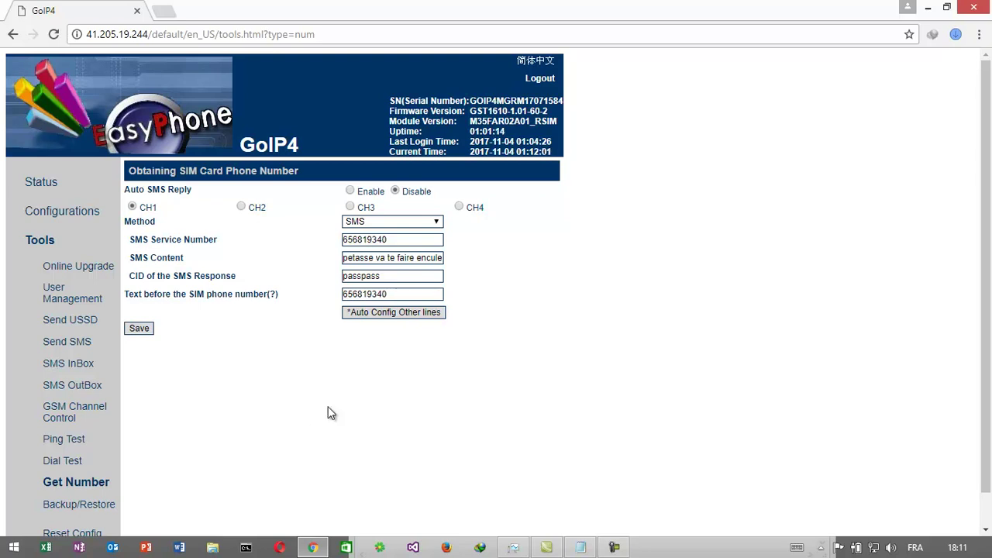
Look through the SIM number settings of channels CH1, CH2 and CH3, ending on CH4
click(308, 418)
triple_click(364, 256)
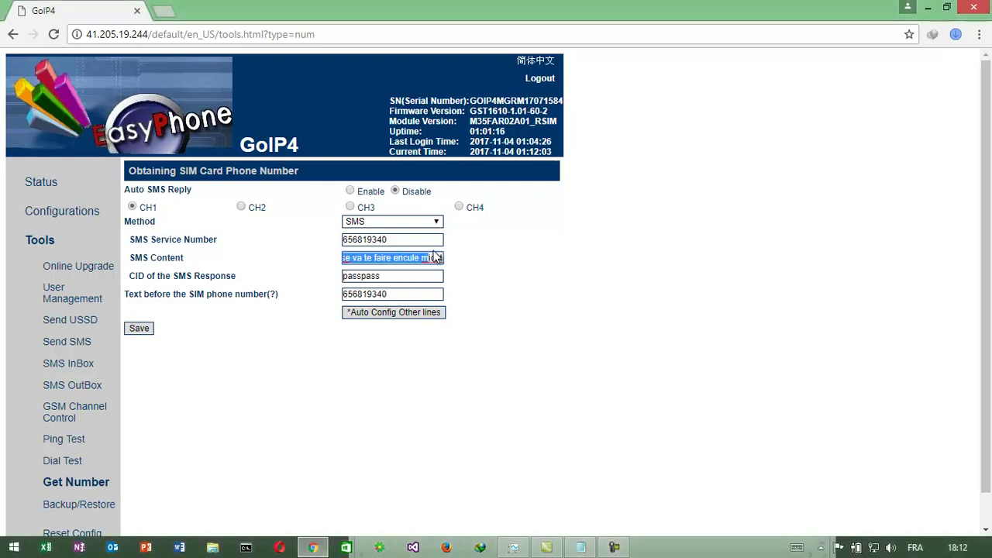
click(241, 207)
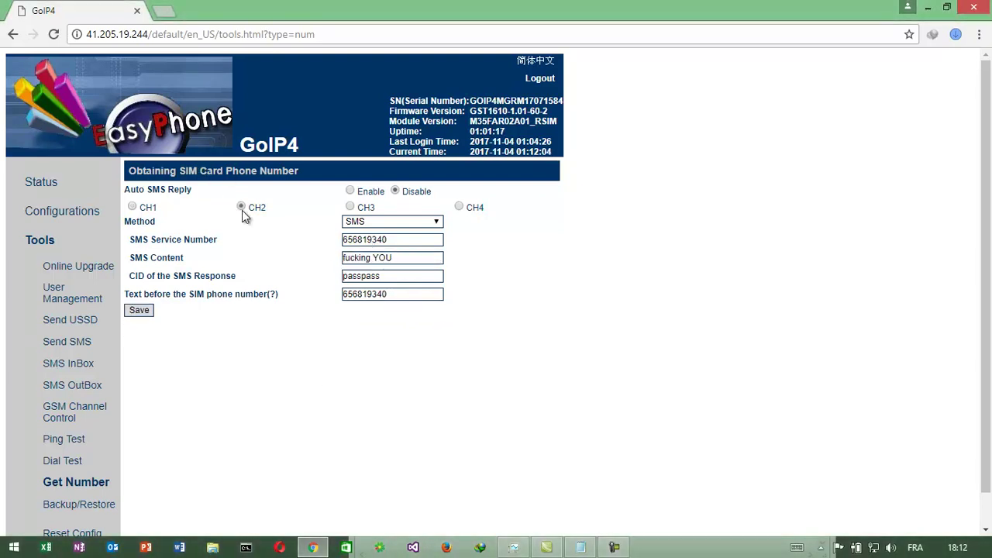
click(350, 207)
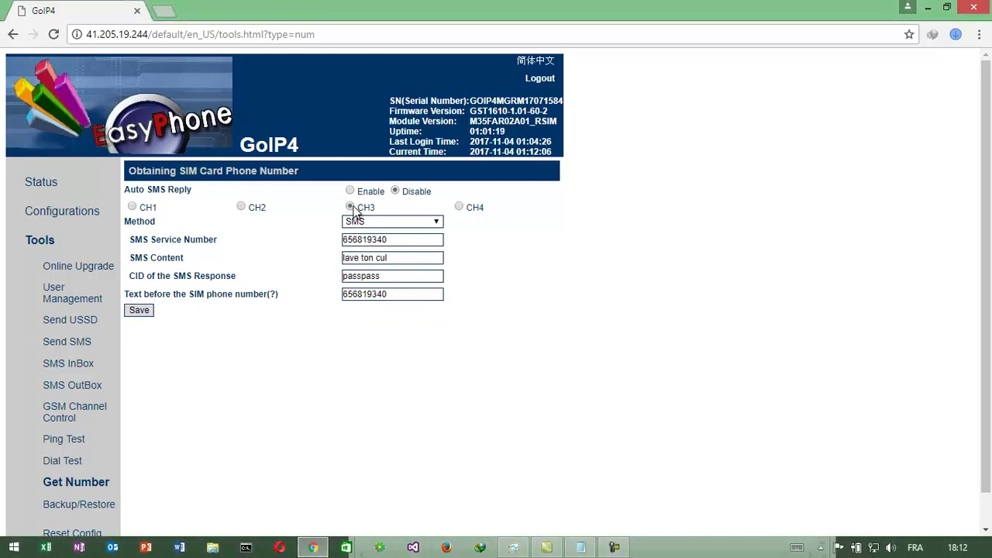
click(459, 206)
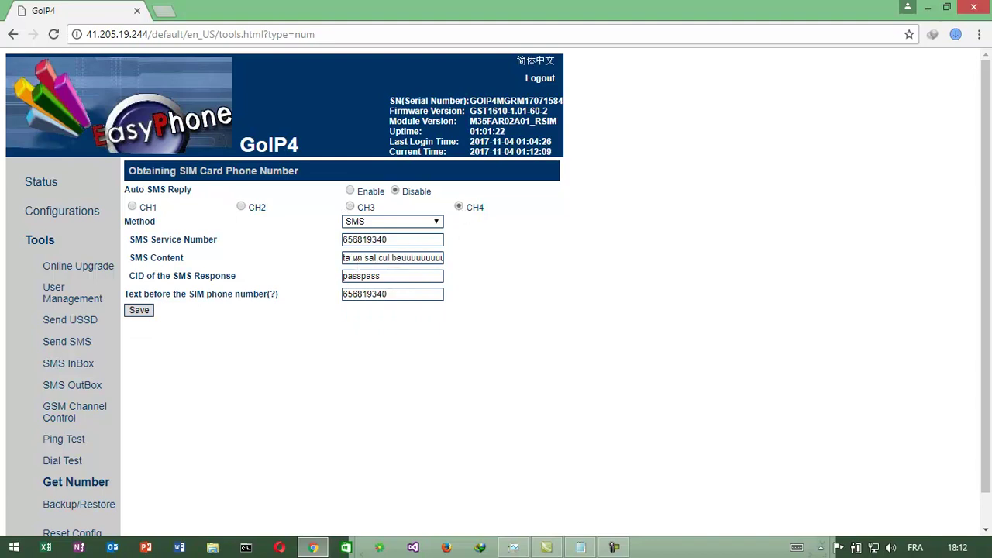
Replace CH4's SMS Content with 'DEGELASS PETASSE' and save the settings
drag(343, 260, 664, 321)
text(DEGELASS PE)
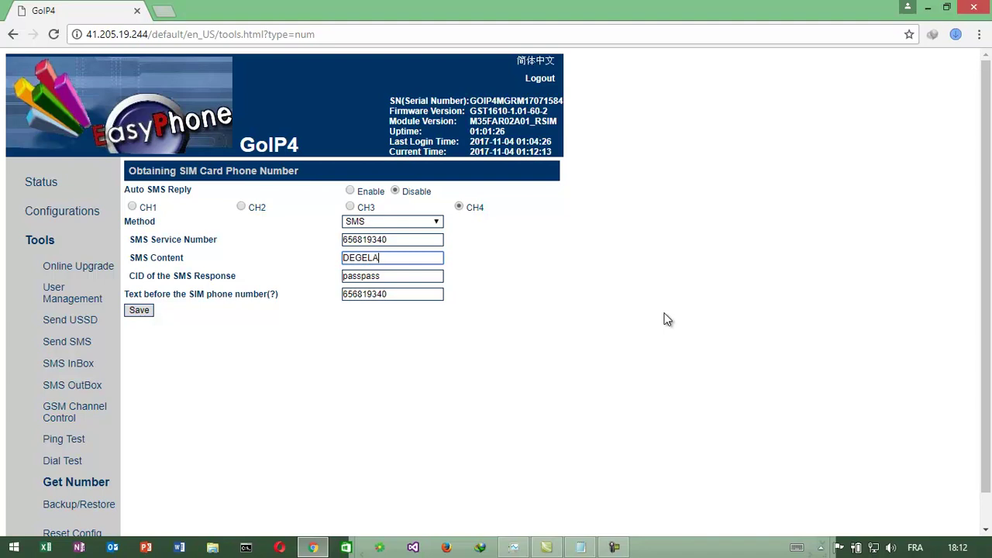
text(TASSE)
click(140, 311)
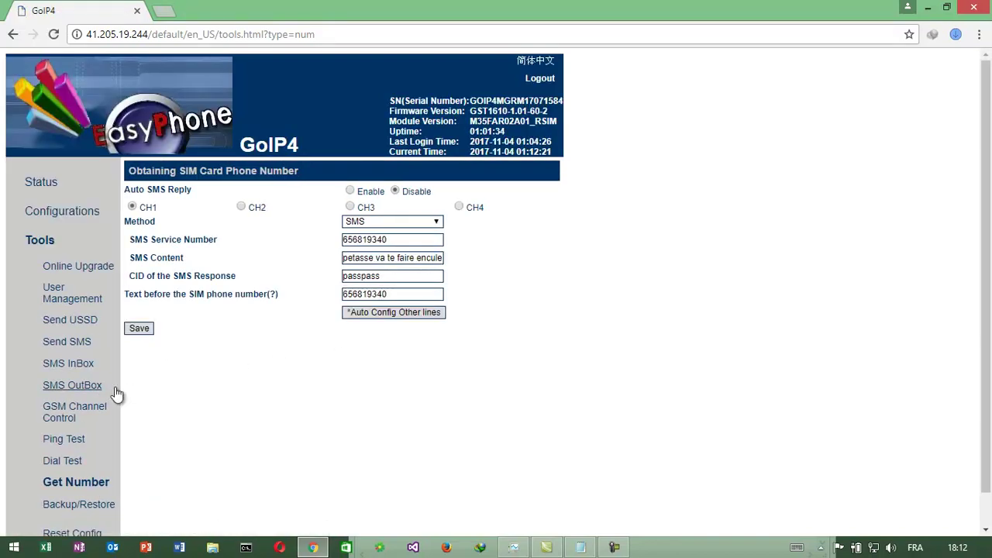
Review the SMS OutBox sent messages for Line 2, Line 3, Line 4, then Line 1
click(98, 387)
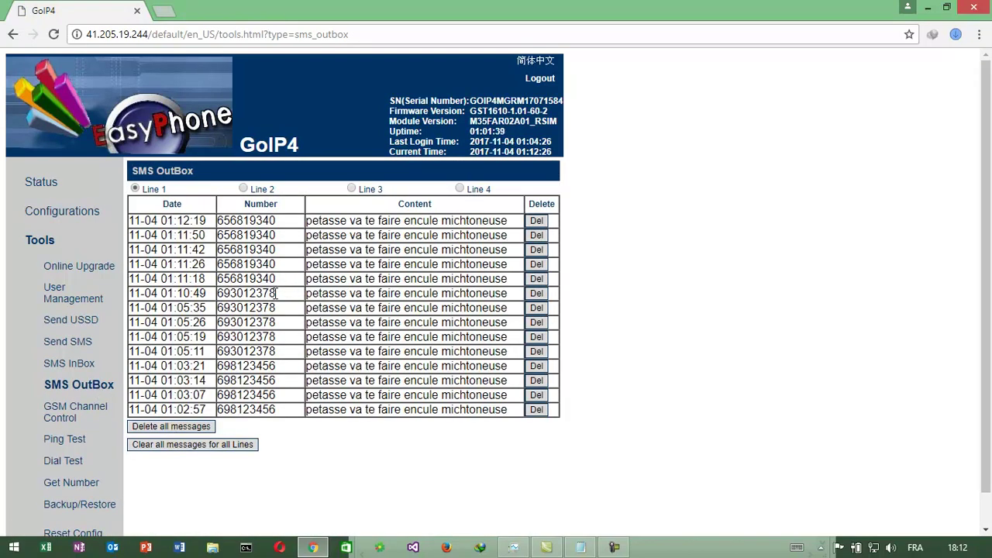
drag(380, 279, 305, 279)
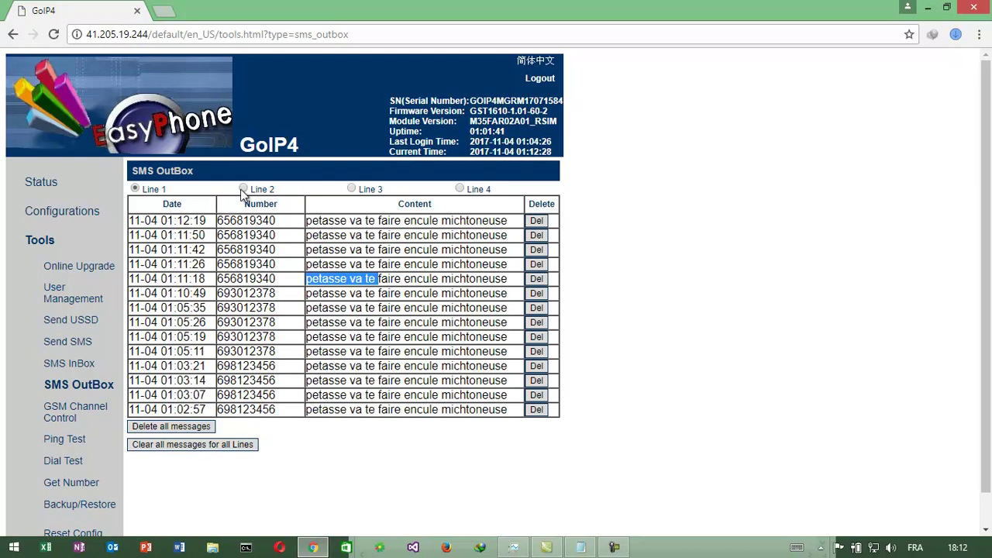
click(244, 188)
click(352, 189)
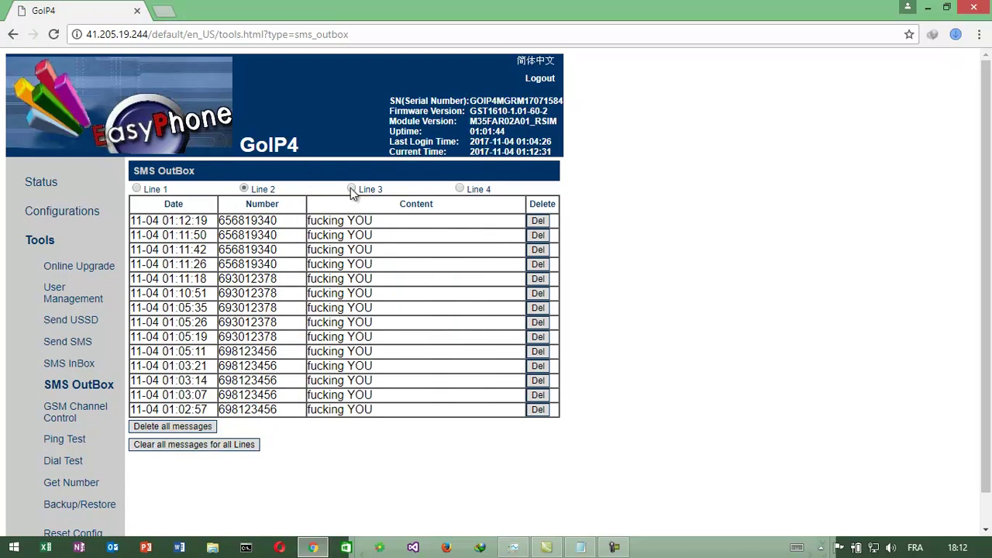
click(460, 189)
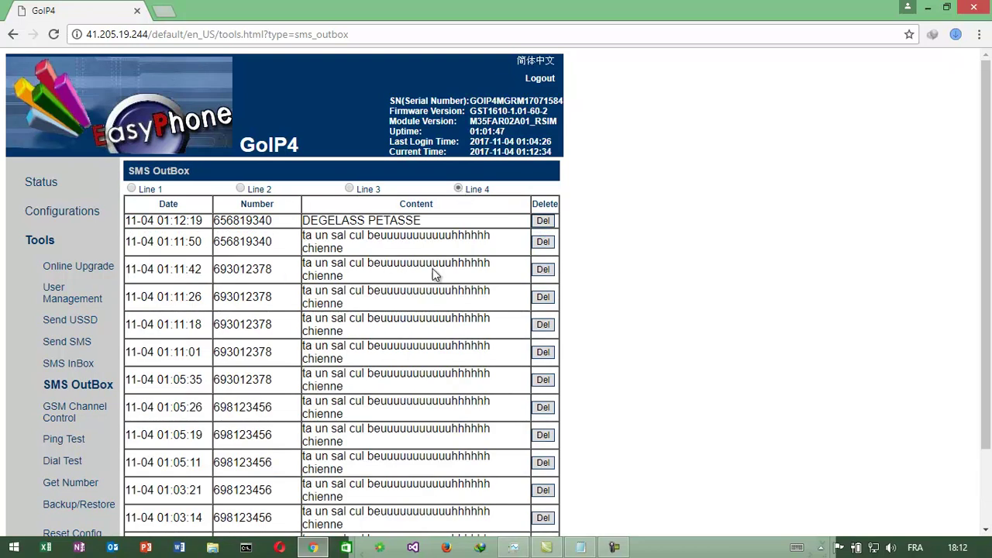
mouse_move(985, 256)
mouse_down()
mouse_move(986, 341)
mouse_move(986, 256)
mouse_up()
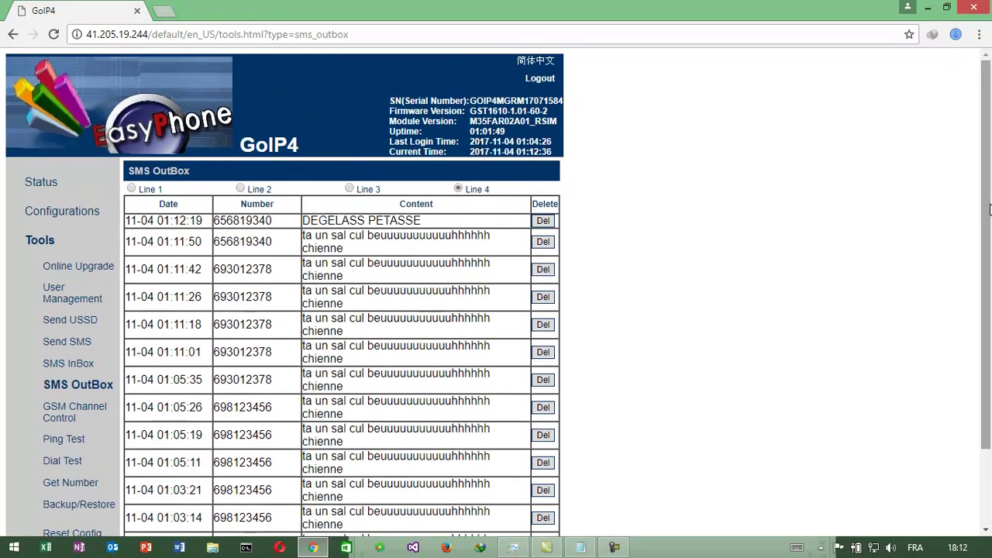
drag(460, 220, 130, 196)
click(131, 190)
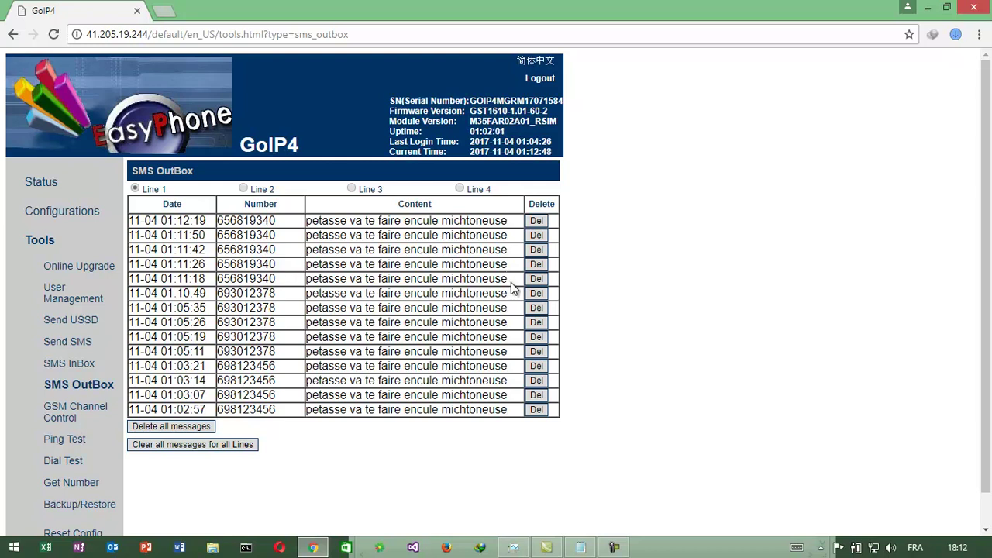
drag(511, 283, 346, 284)
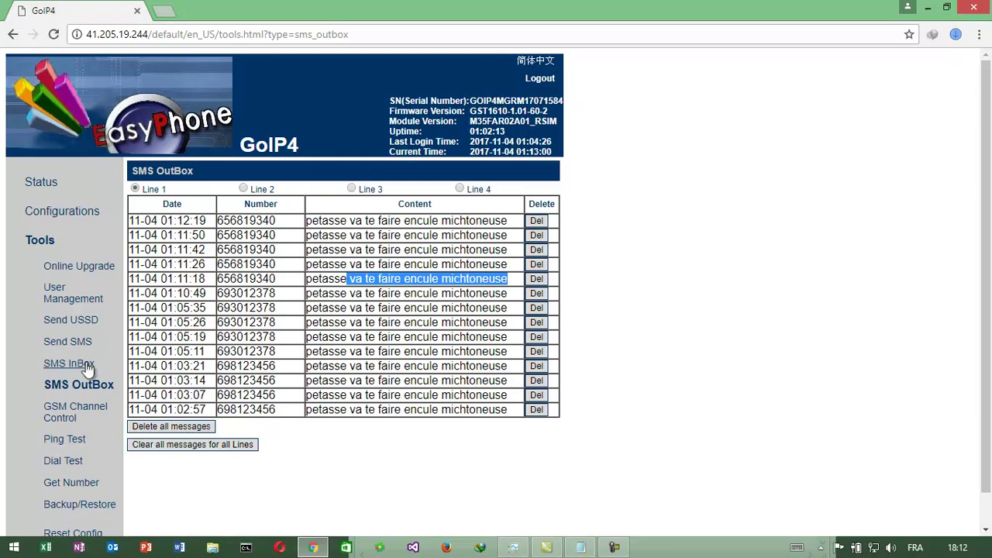
Send the USSD code *155# to all lines from the Send USSD page
click(85, 319)
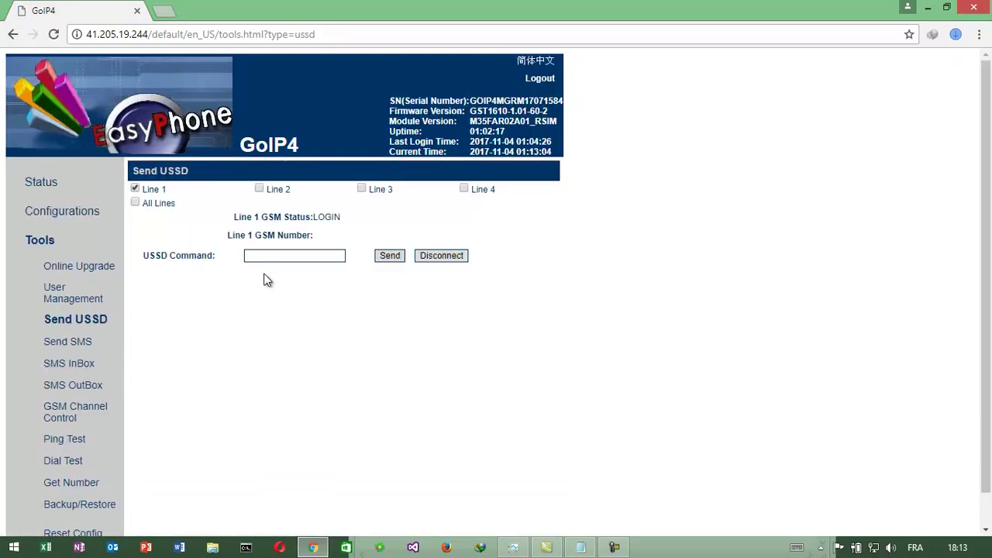
click(262, 254)
text(*)
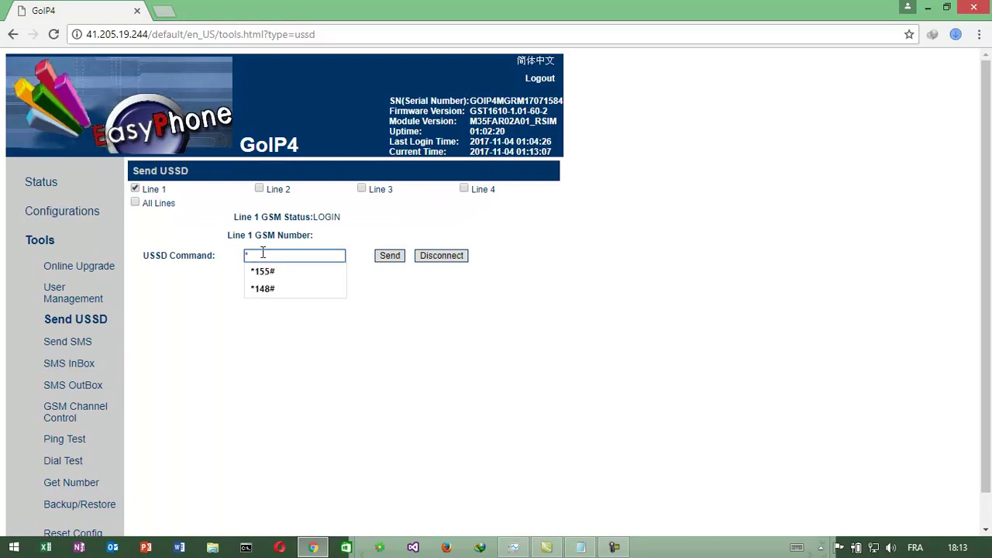
key(Down)
key(Return)
click(136, 203)
click(402, 260)
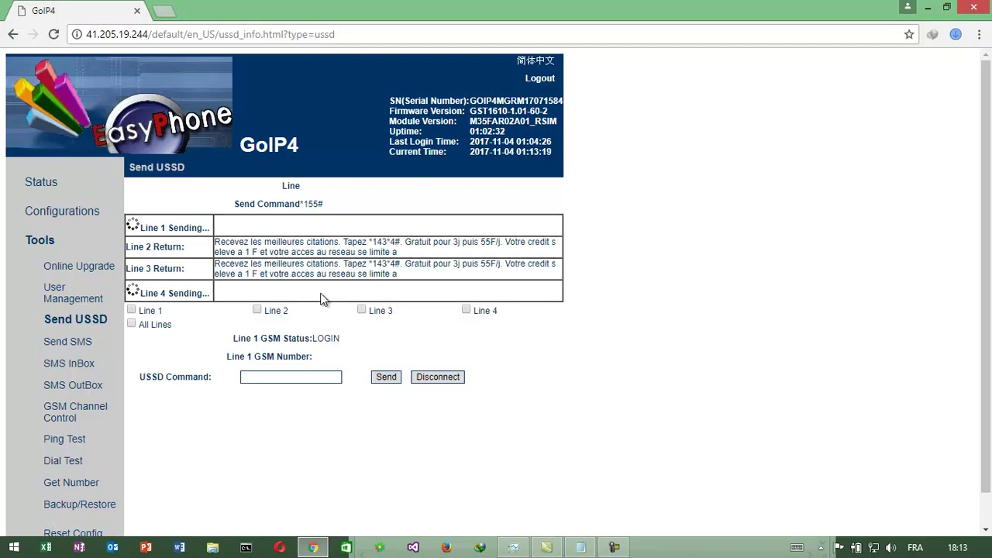
Send the USSD code #123# to all lines and review each line's reply
click(131, 324)
click(259, 373)
text(#)
click(260, 393)
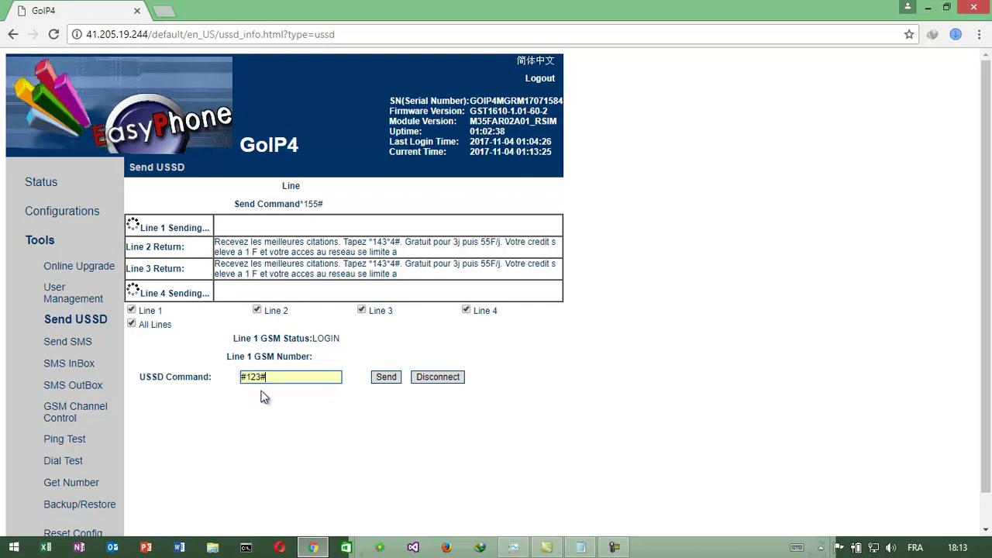
click(381, 377)
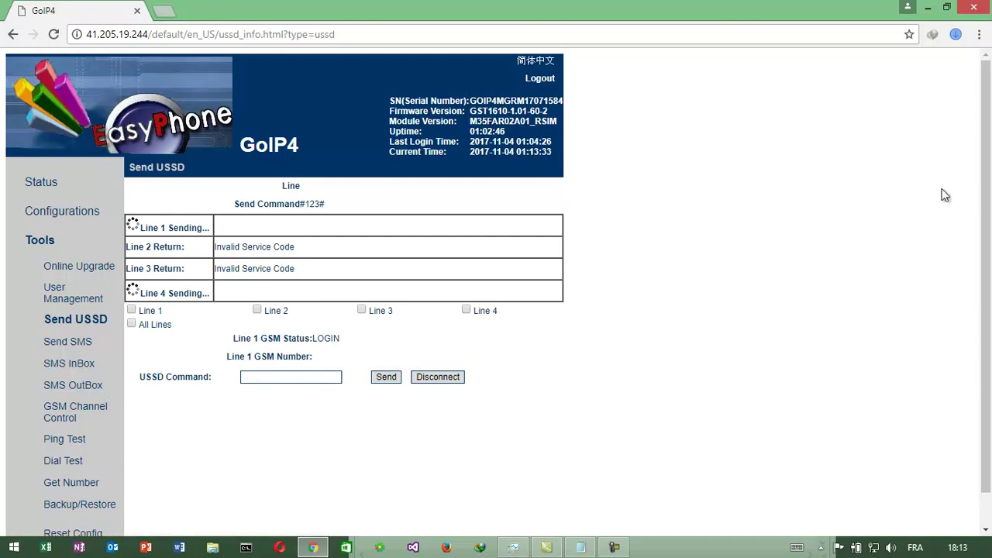
scroll(989, 210, down, 1)
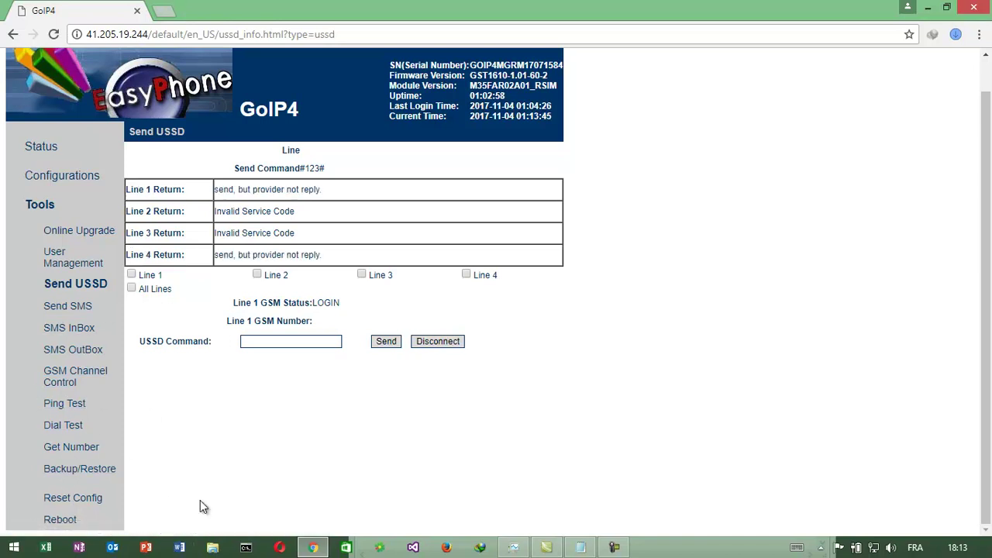
Dial a test call from Line 3 to the pasted destination phone number
click(76, 432)
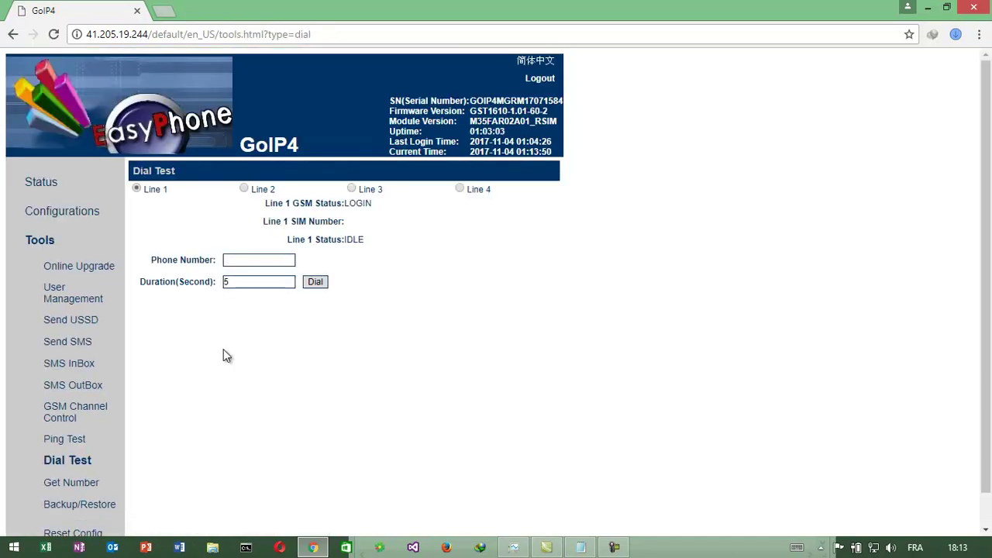
click(248, 258)
text(656819340)
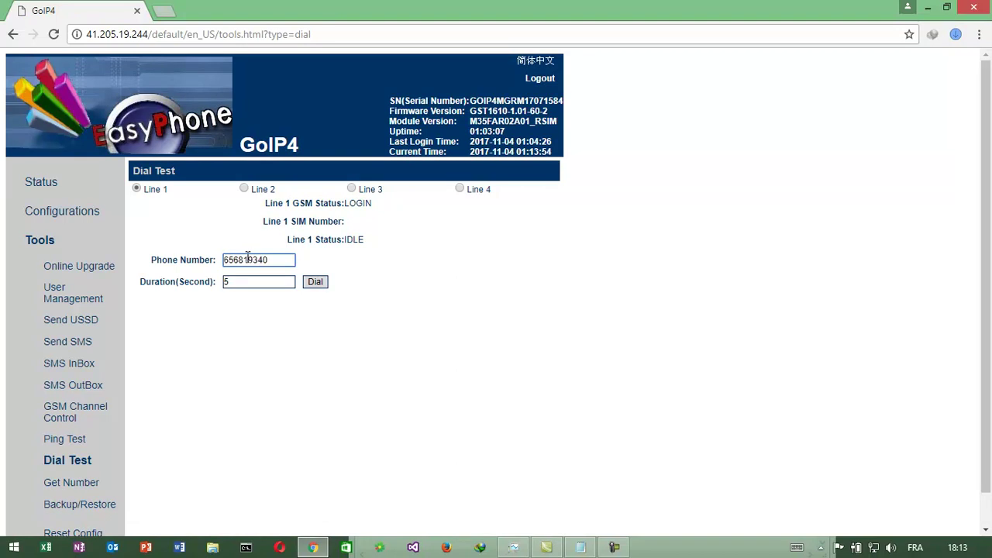
click(350, 189)
click(316, 282)
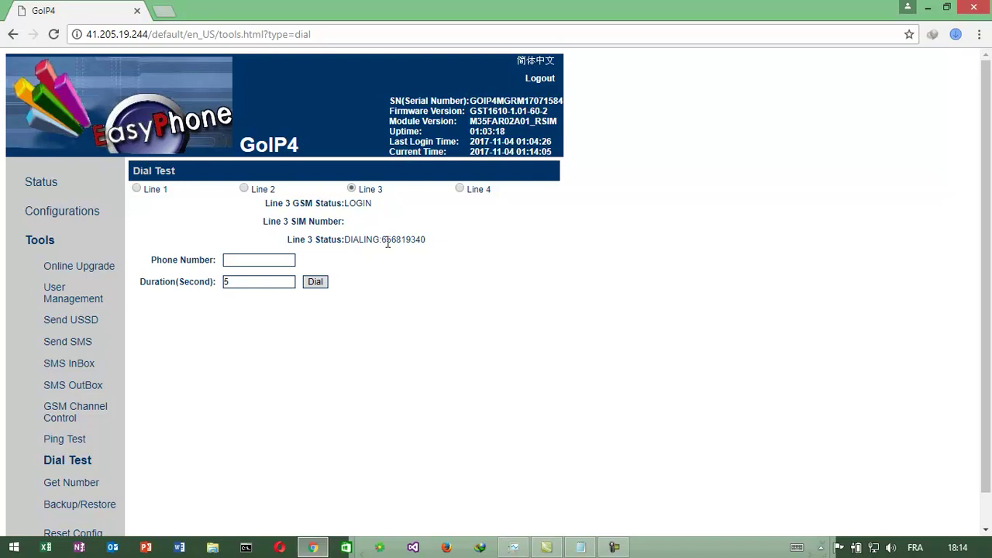
drag(379, 239, 354, 239)
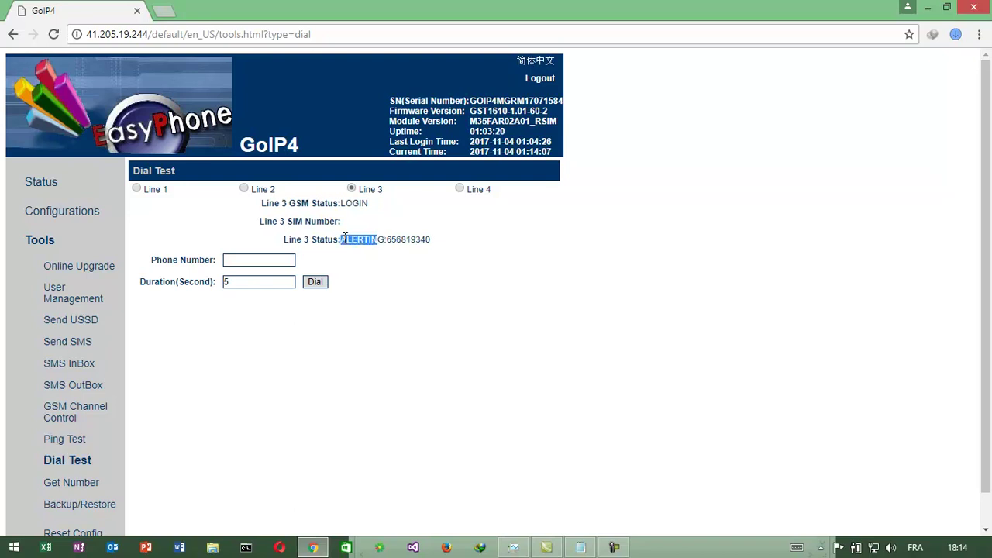
click(547, 413)
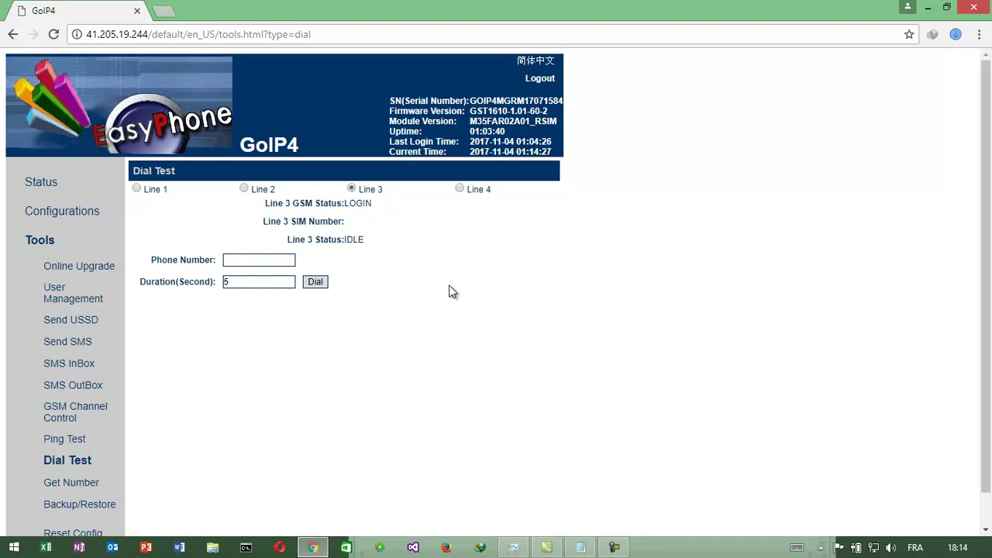
Browse the cronik cracker blog's posts in a new tab, then return to the GoIP4 Dial Test page
click(163, 11)
text(cr)
key(Return)
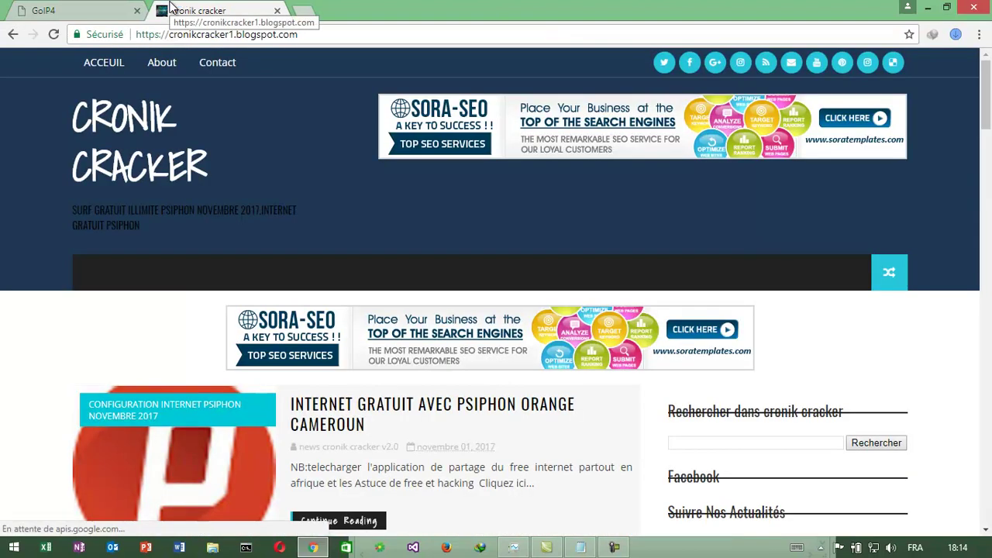
scroll(989, 148, down, 5)
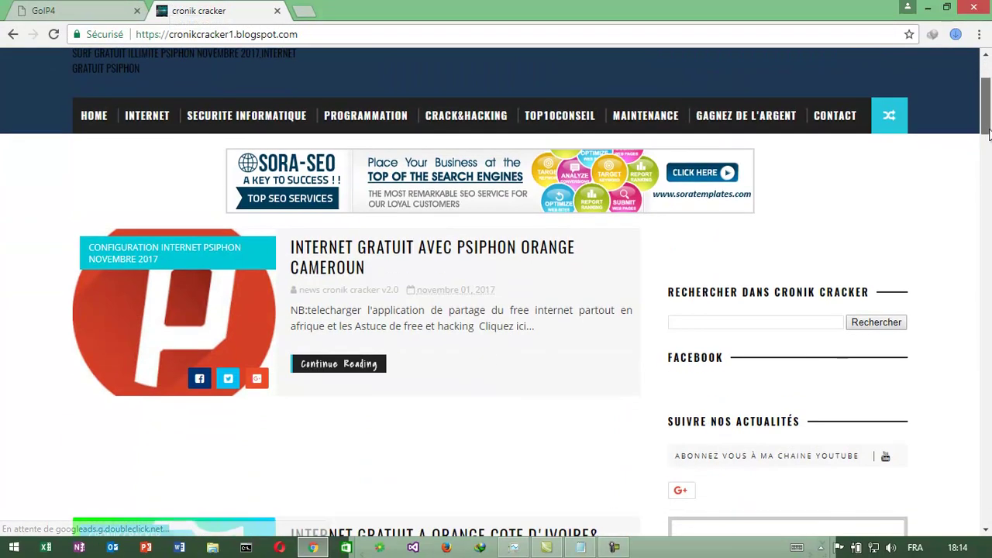
scroll(988, 182, down, 3)
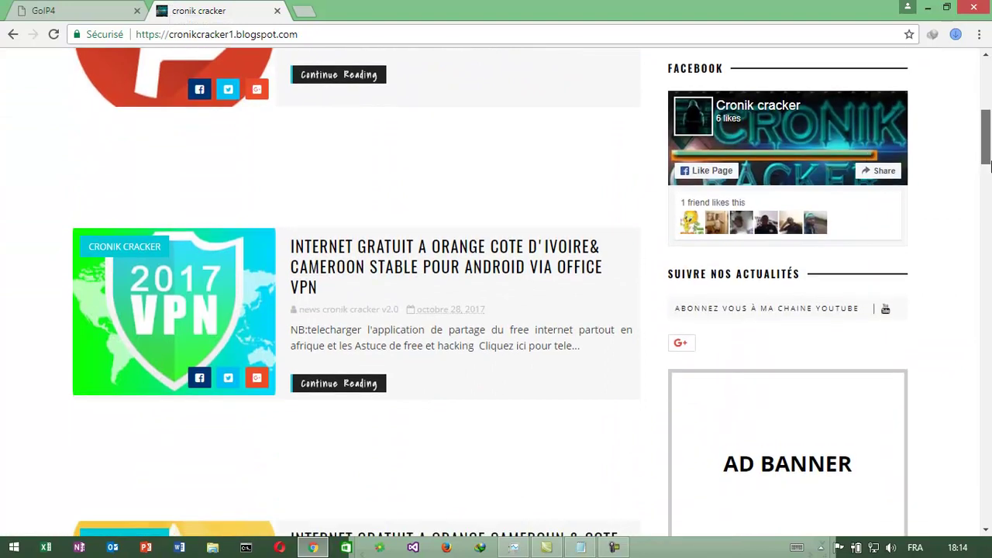
drag(987, 182, 984, 116)
scroll(934, 172, down, 6)
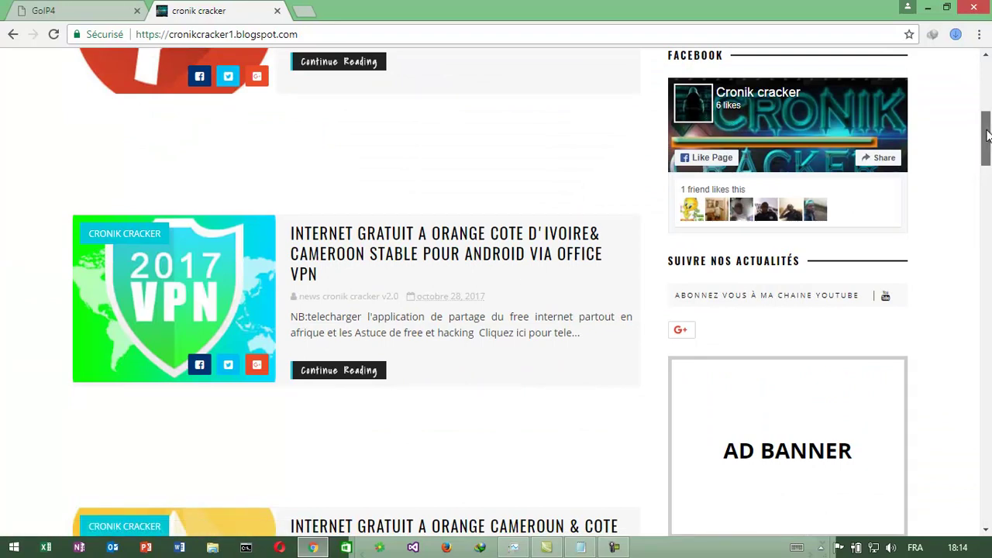
drag(987, 140, 987, 87)
click(55, 9)
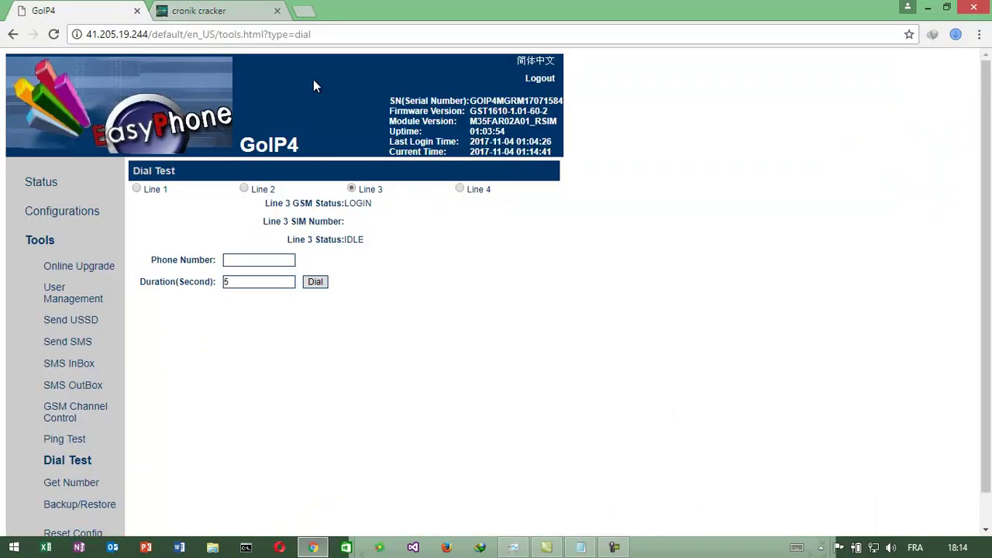
click(614, 547)
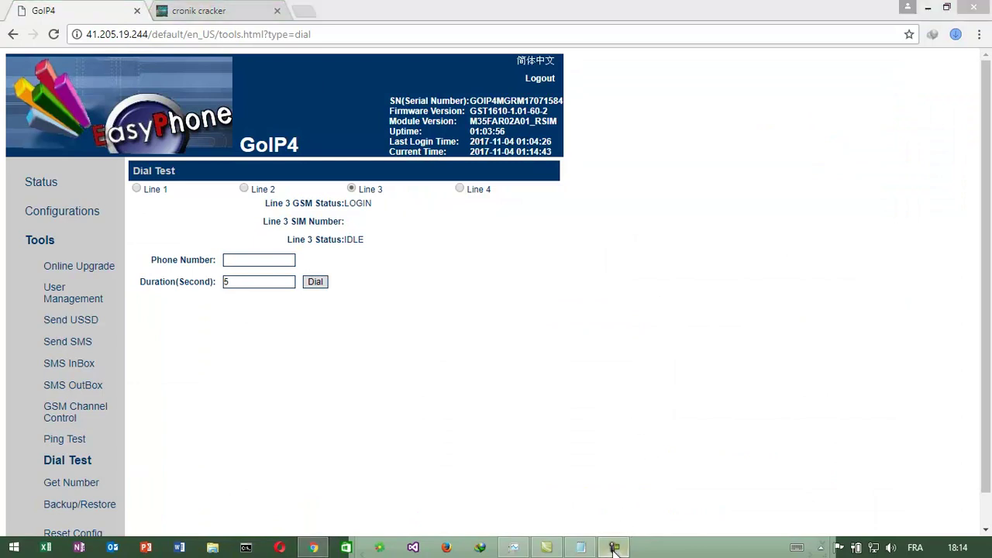